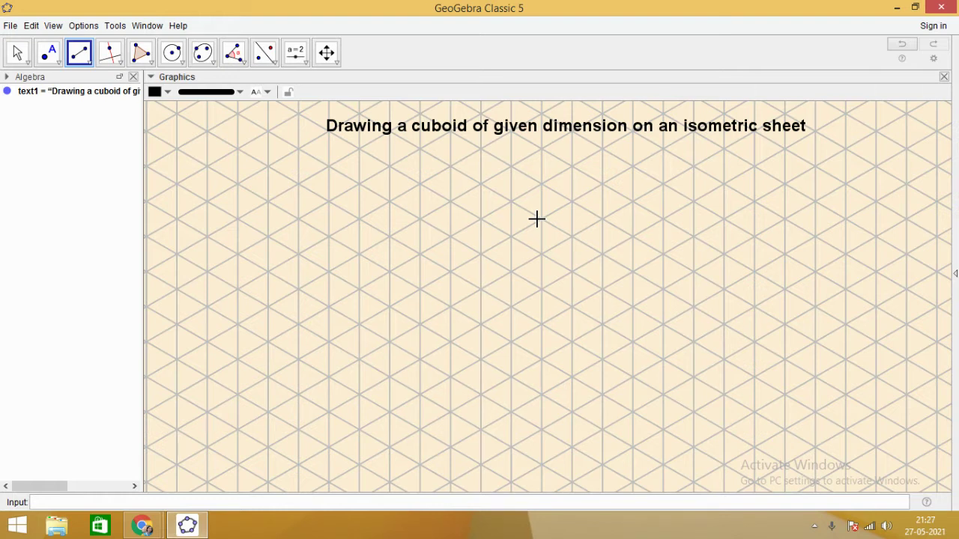
- Select the Segment tool from the toolbar's line tools
left_click(90, 62)
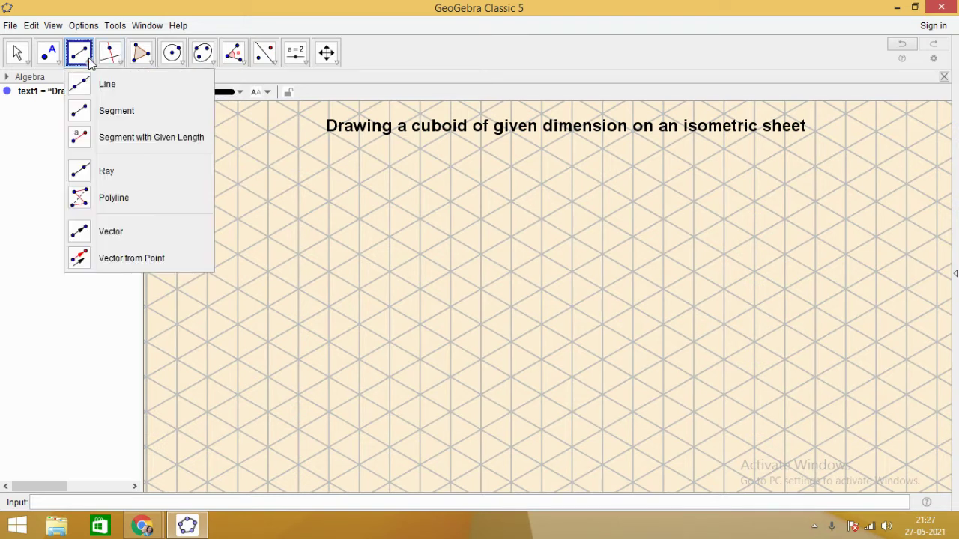
left_click(82, 121)
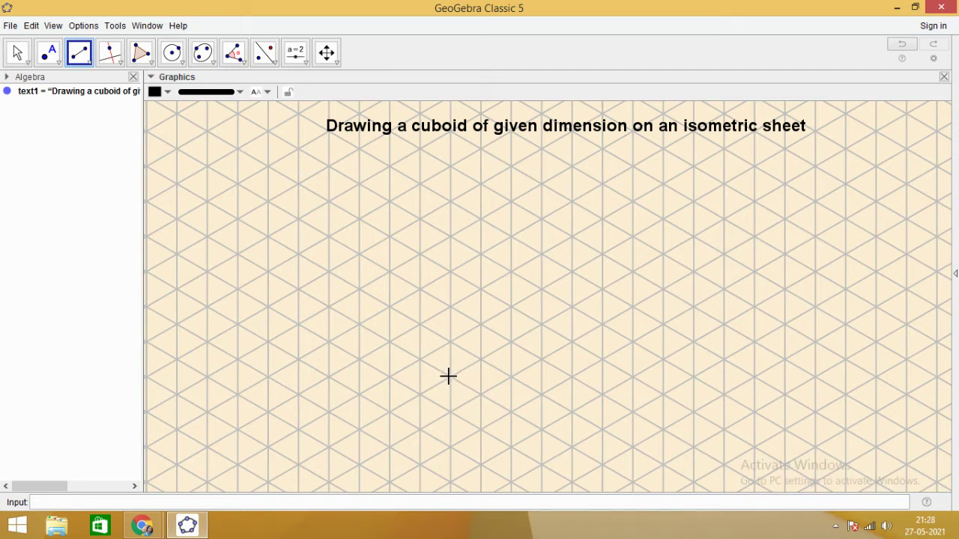
- Draw segment AB of length 5 and segment AC of length 2 from corner A along the grid
left_click(450, 377)
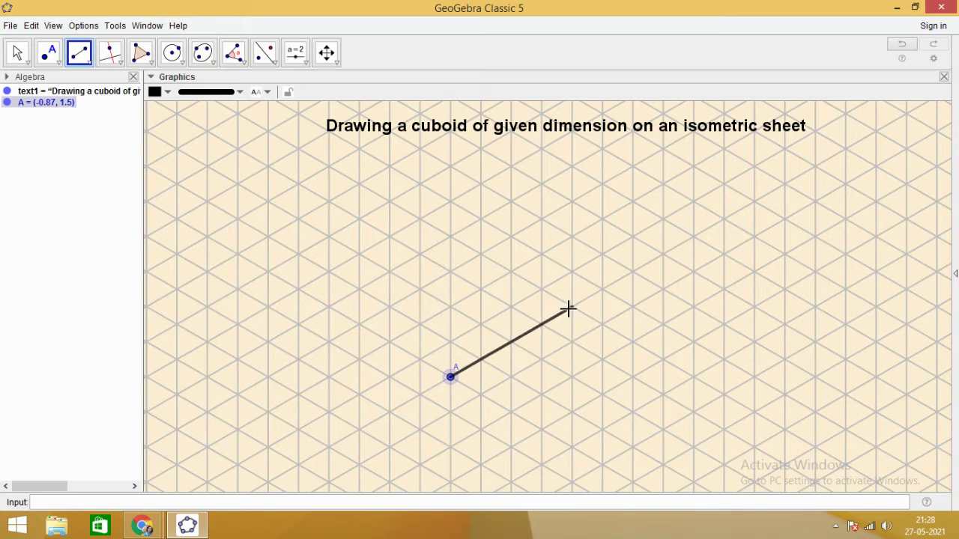
left_click(602, 290)
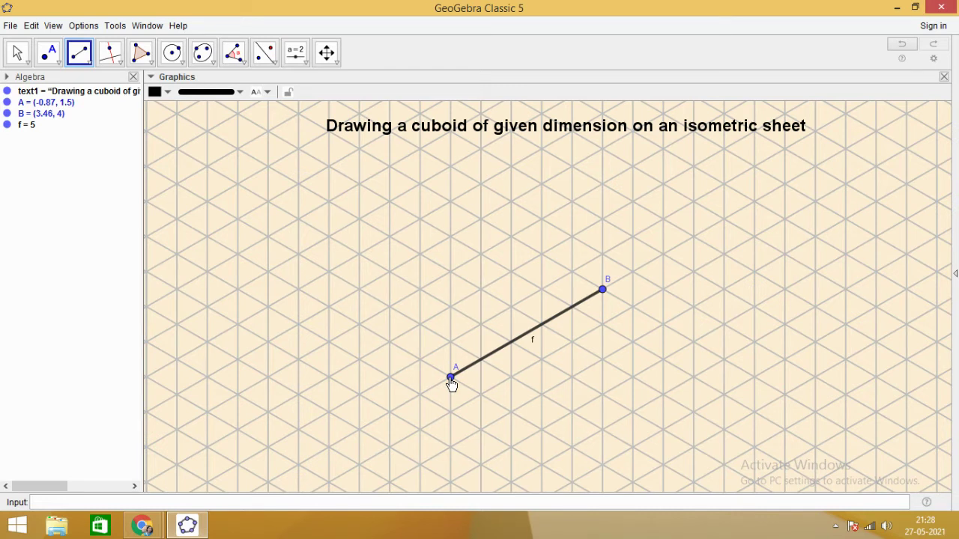
left_click(450, 379)
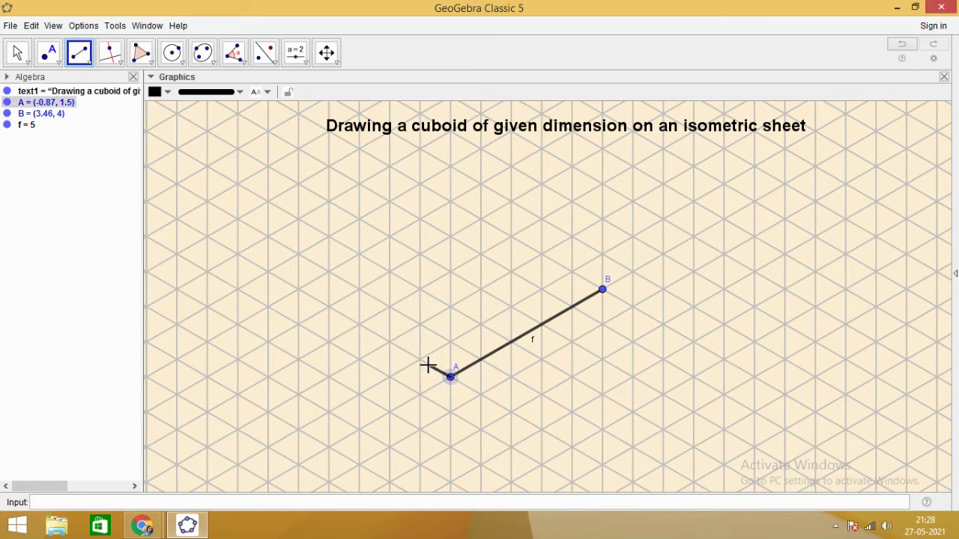
left_click(389, 342)
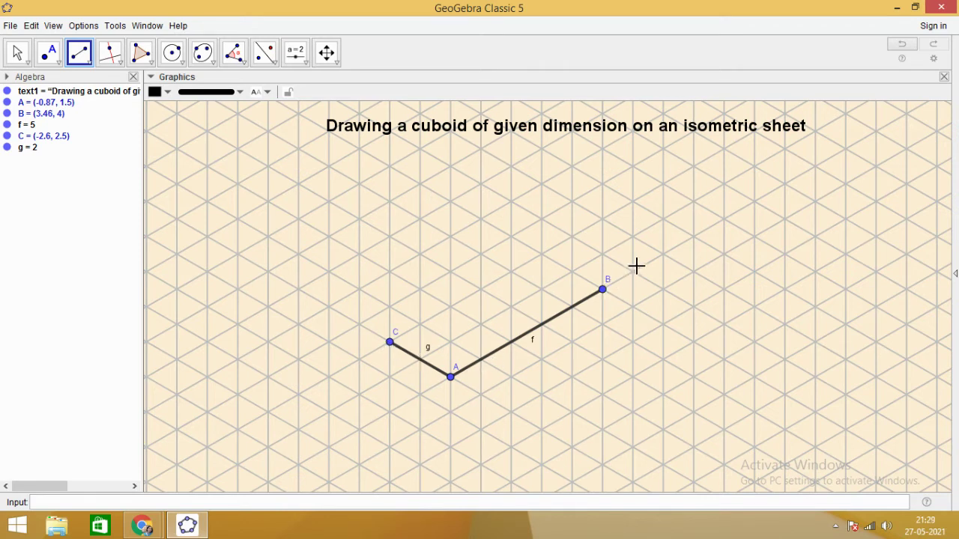
- Draw 2-unit vertical segments CD, AE and BF above the base corners
left_click(391, 339)
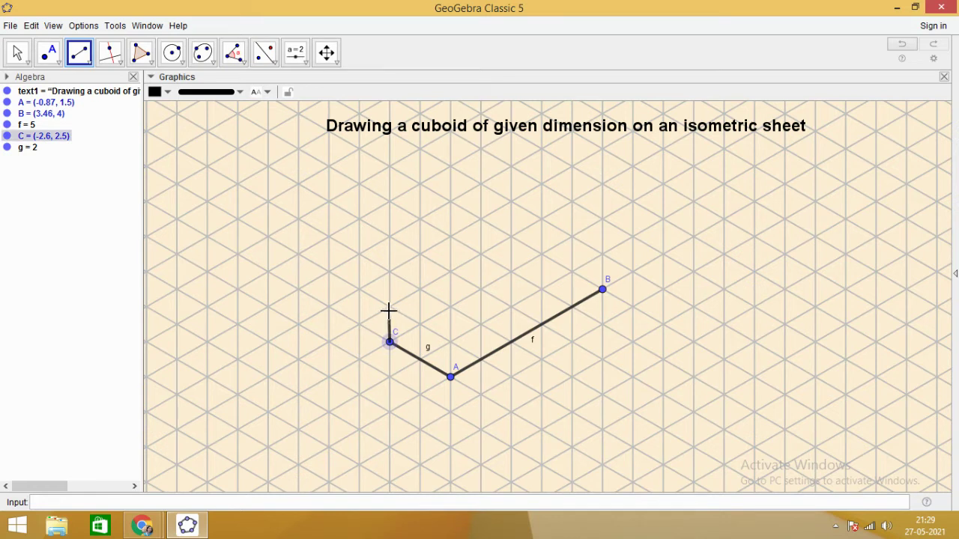
left_click(389, 272)
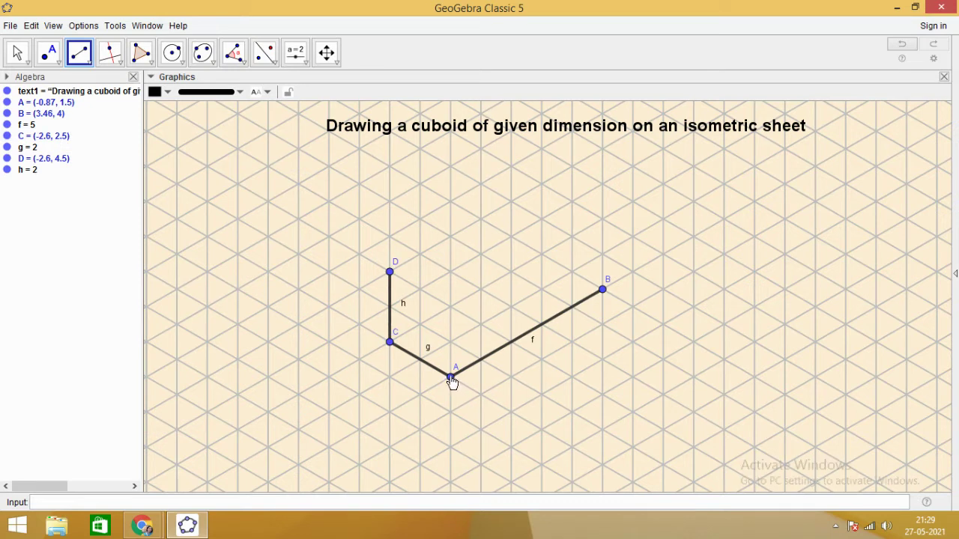
left_click(450, 377)
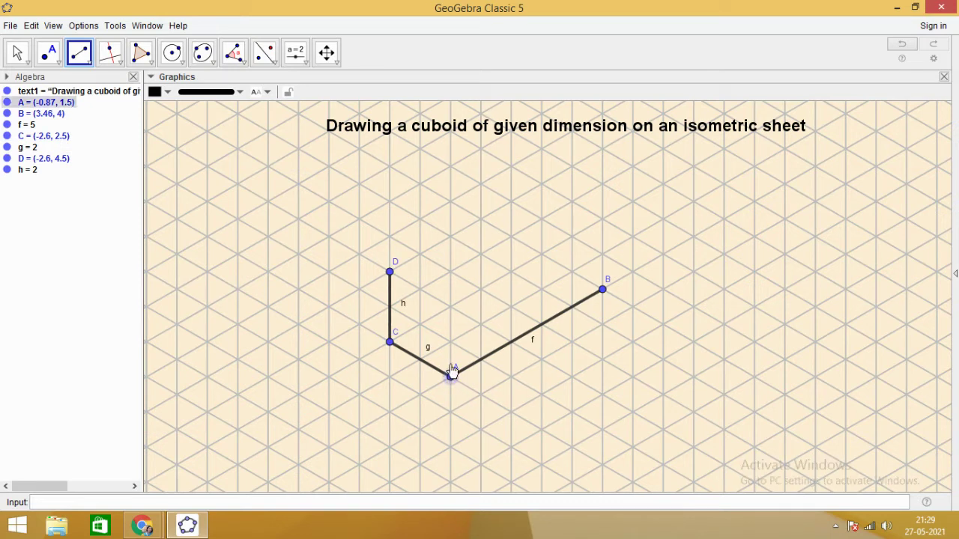
left_click(450, 307)
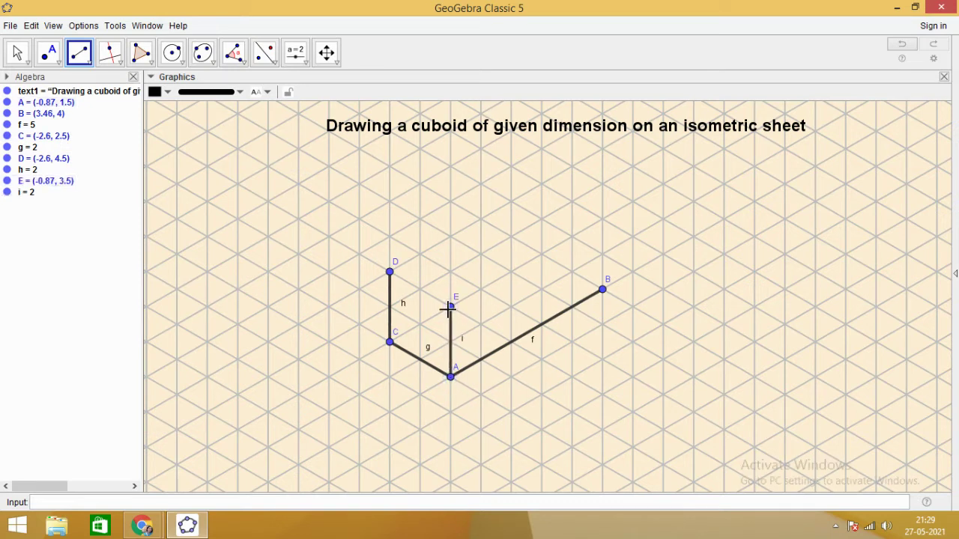
left_click(603, 289)
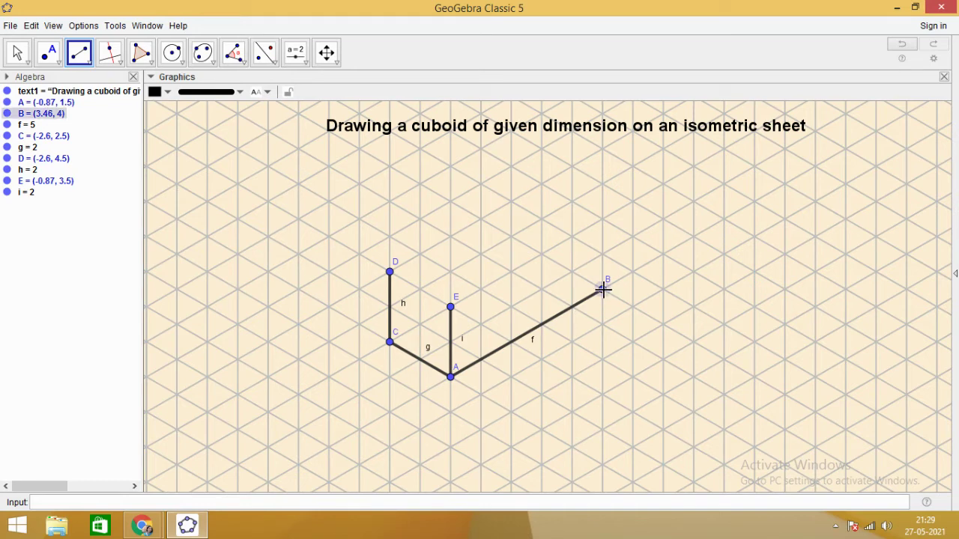
left_click(602, 218)
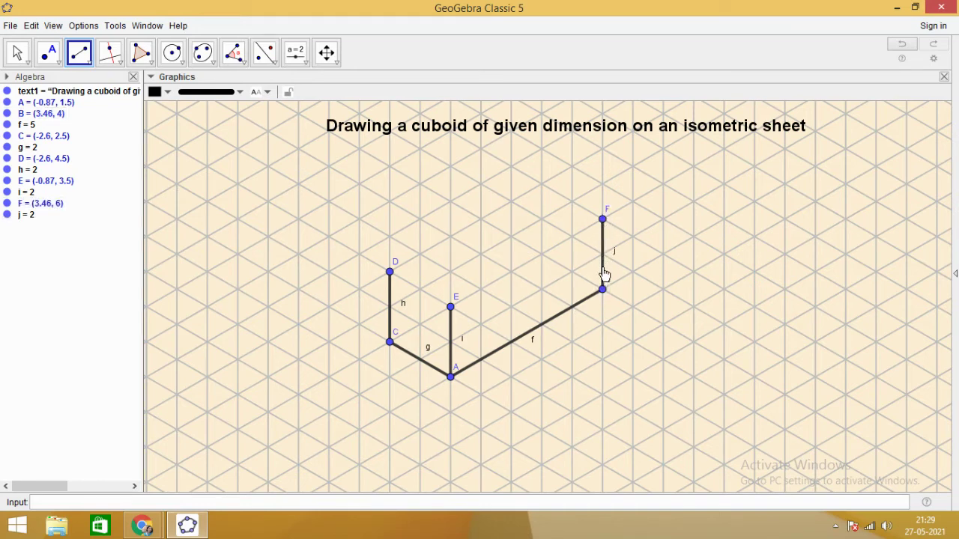
- Draw top edges DE, EF (5 units), FG (2 units) and GD to close the upper face
left_click(389, 273)
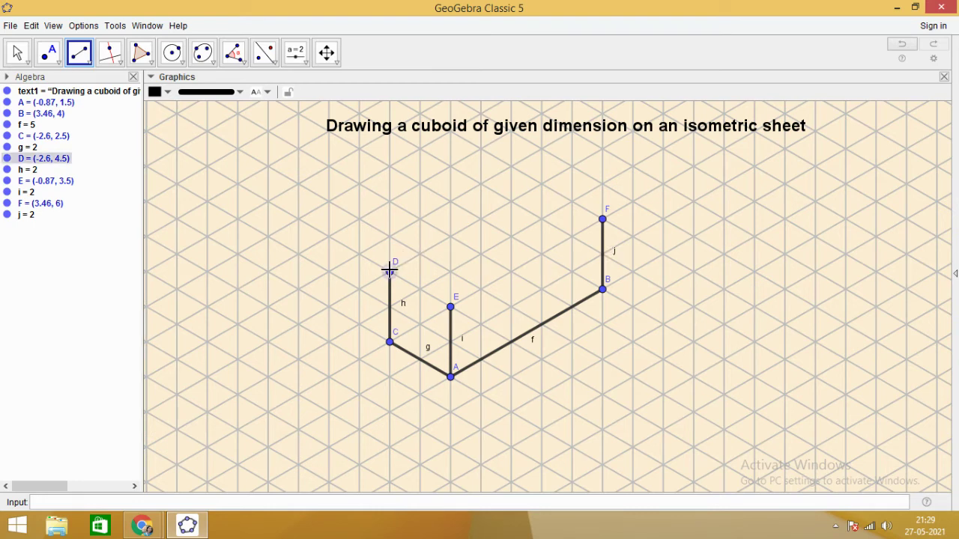
left_click(450, 307)
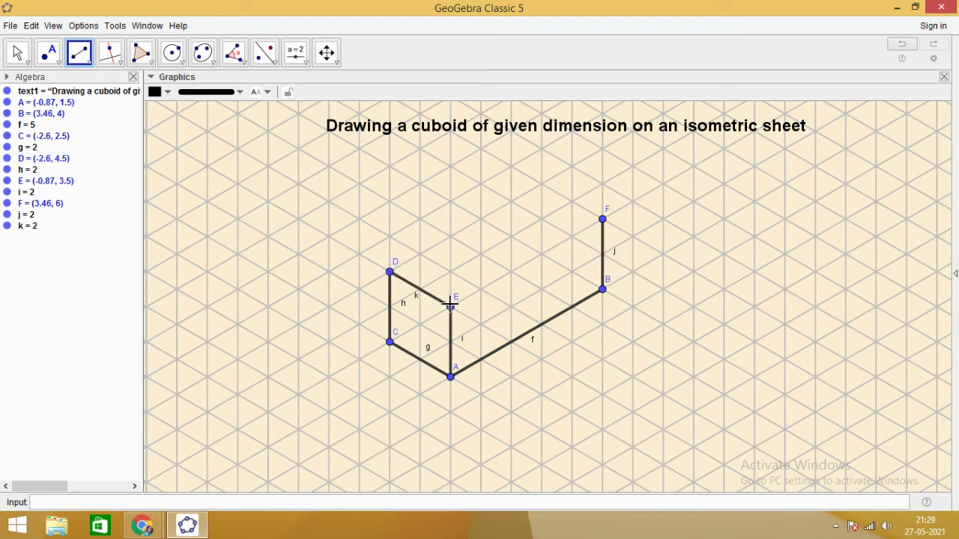
left_click(450, 307)
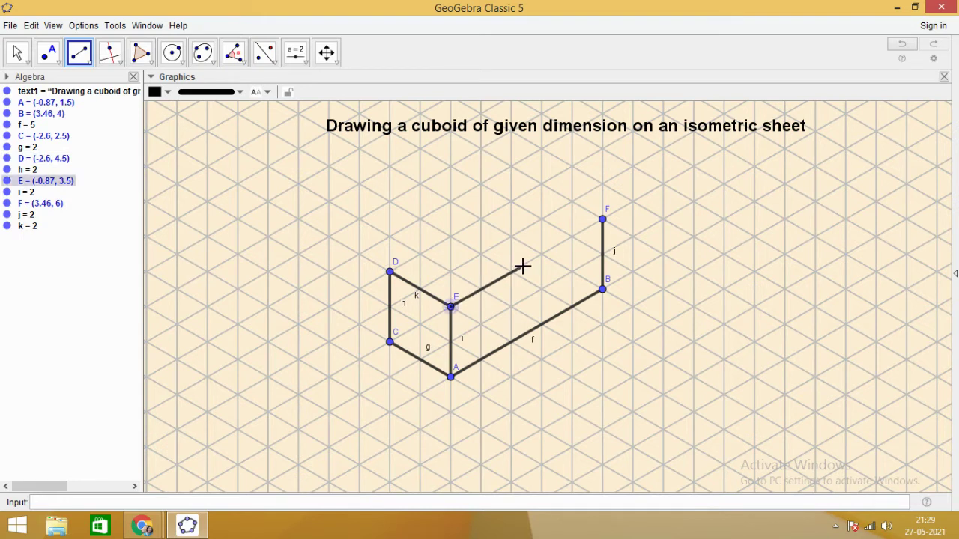
left_click(603, 218)
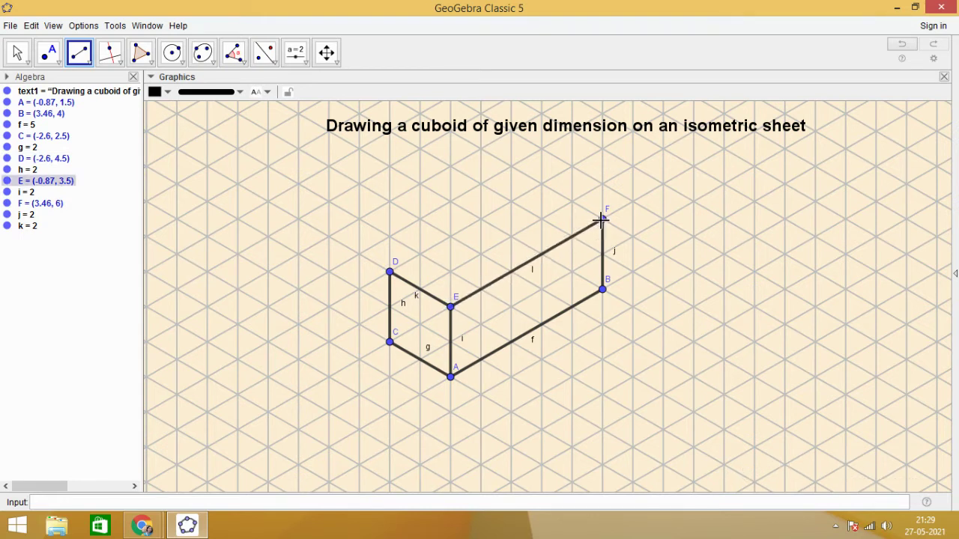
left_click(602, 219)
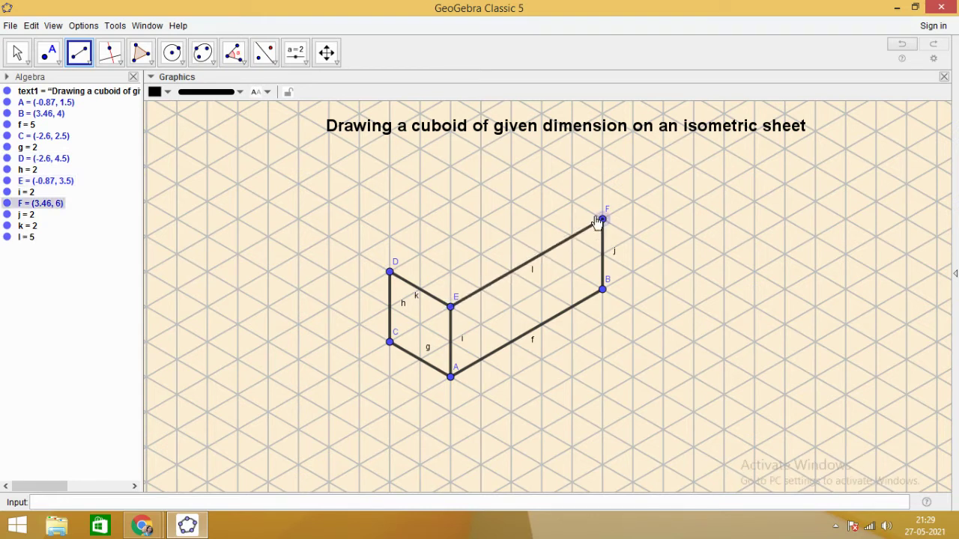
left_click(541, 184)
left_click(542, 185)
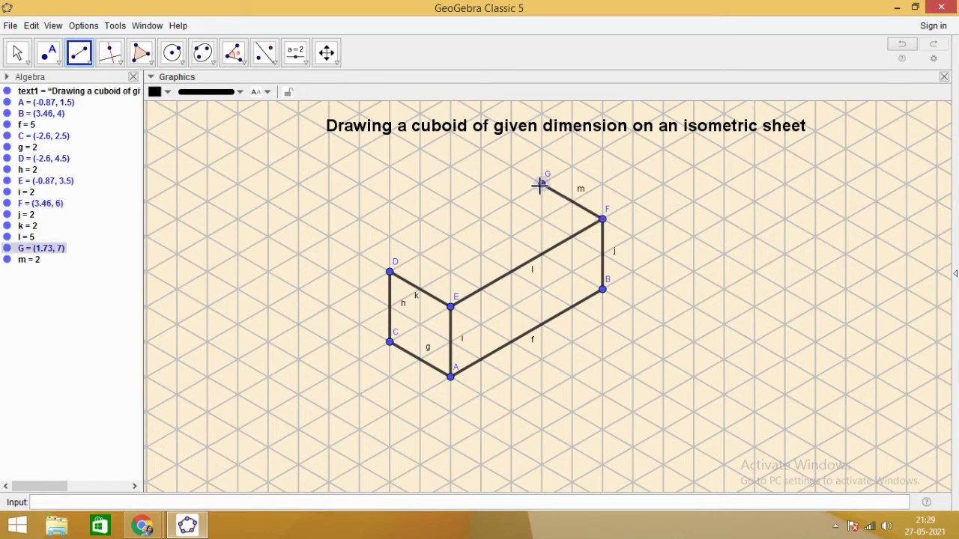
left_click(391, 273)
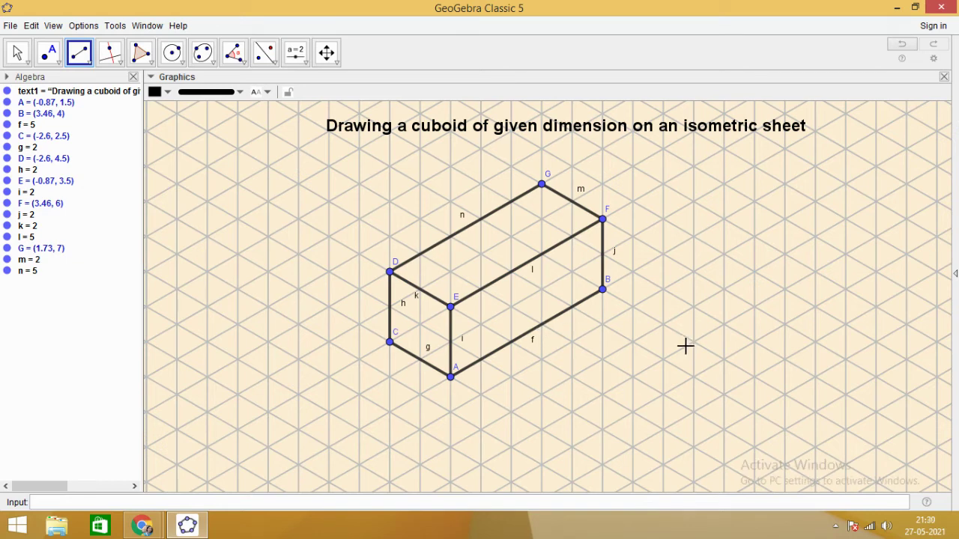
- Draw segment HI of length 4 and segment HJ of length 3 from new corner H
left_click(754, 343)
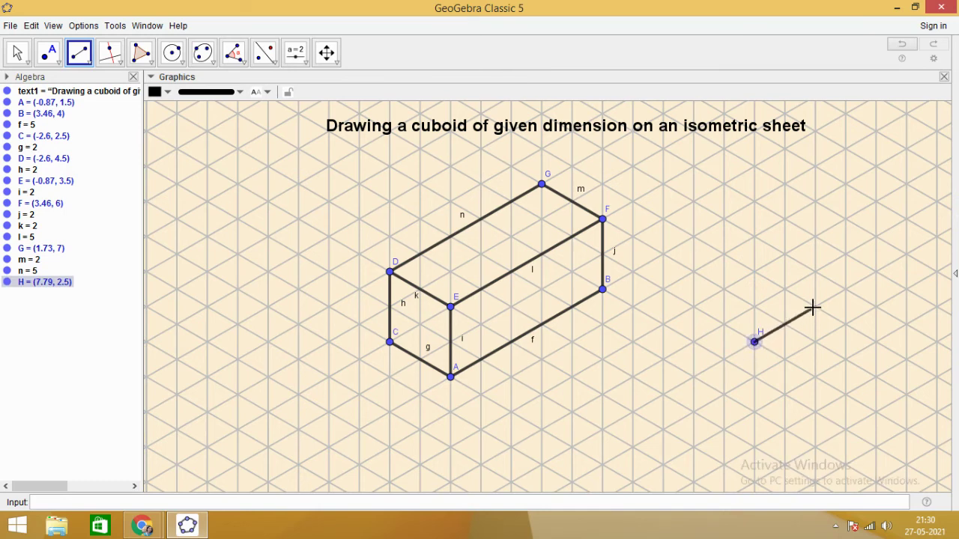
left_click(874, 273)
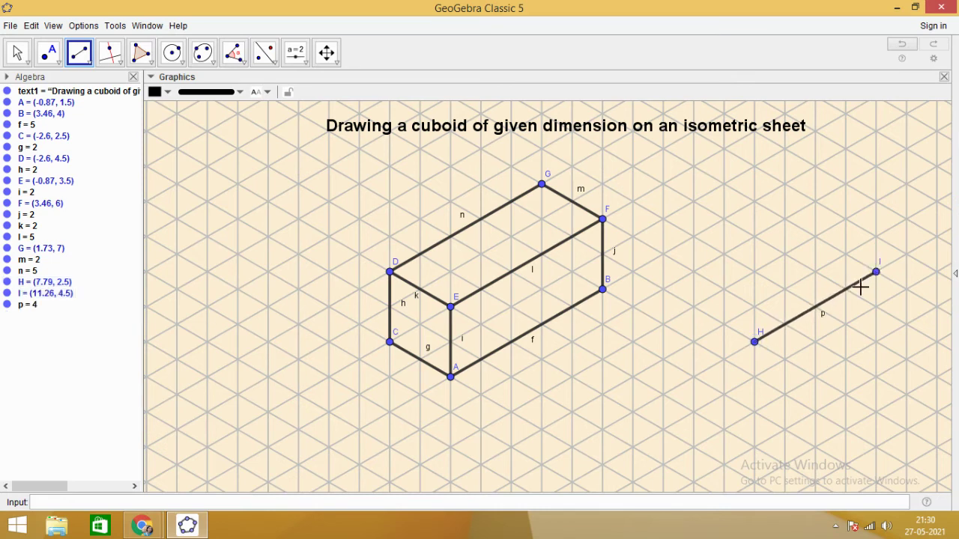
left_click(755, 342)
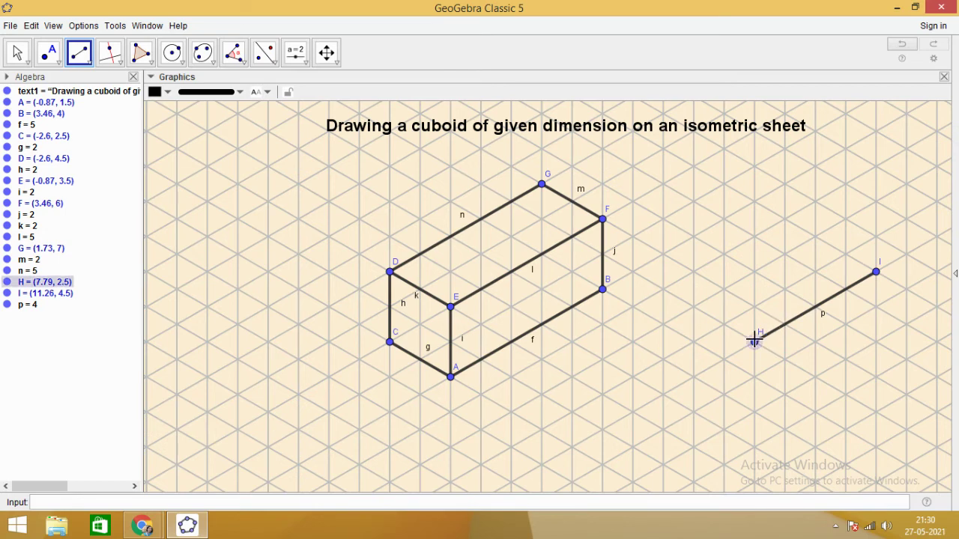
left_click(664, 290)
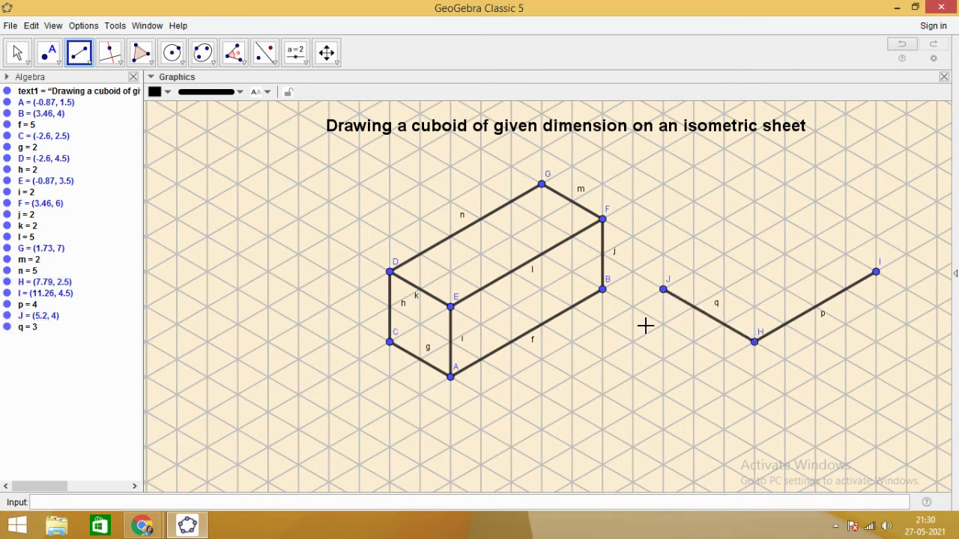
- Draw 2-unit vertical segments JK, HL and IM on the second cuboid
left_click(664, 291)
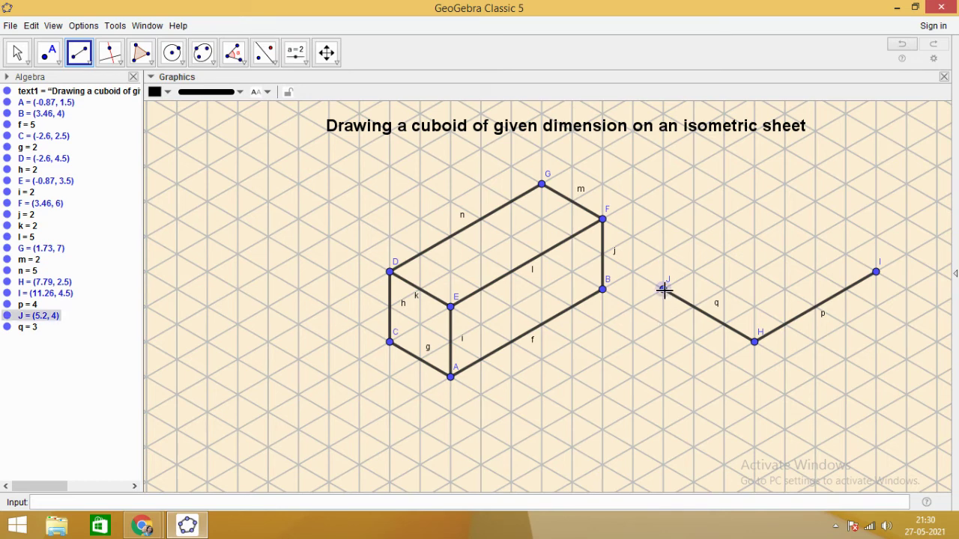
left_click(663, 218)
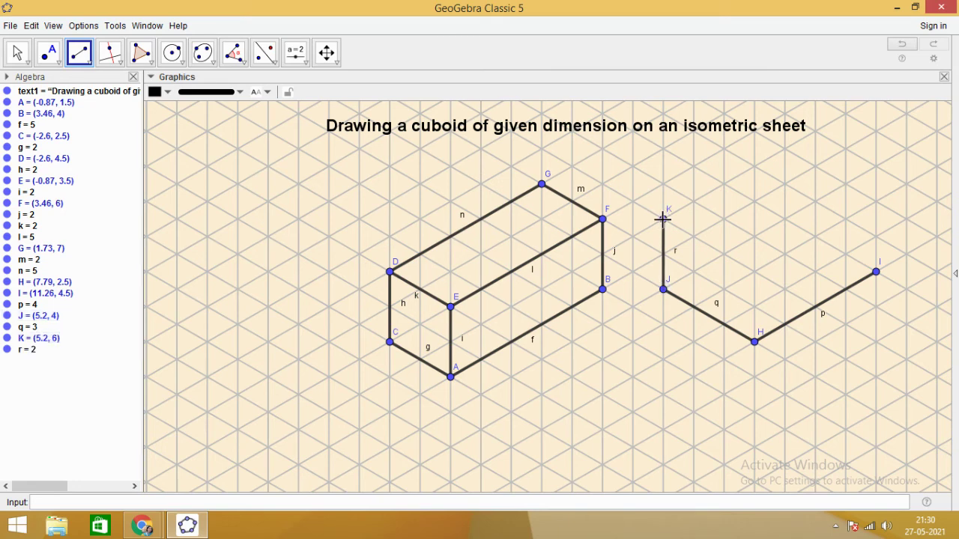
left_click(753, 341)
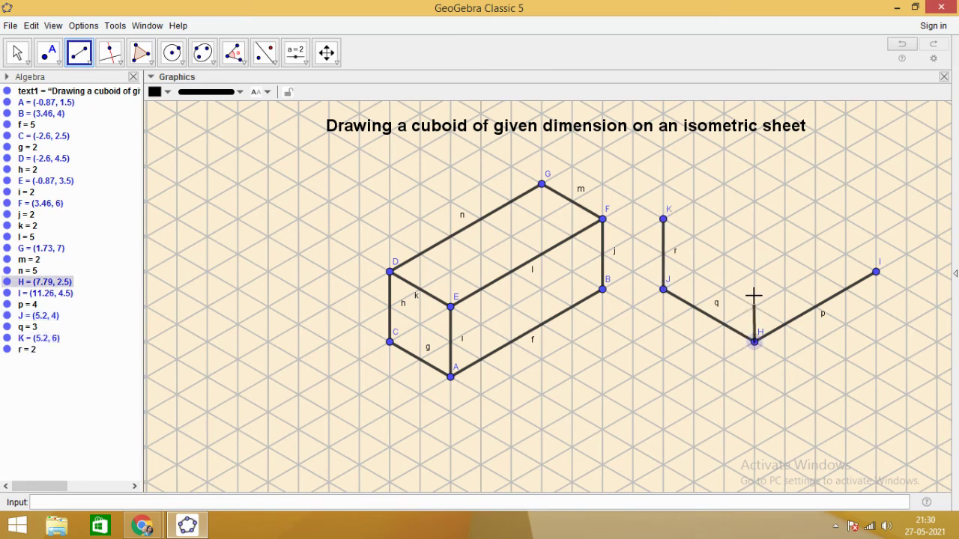
left_click(754, 272)
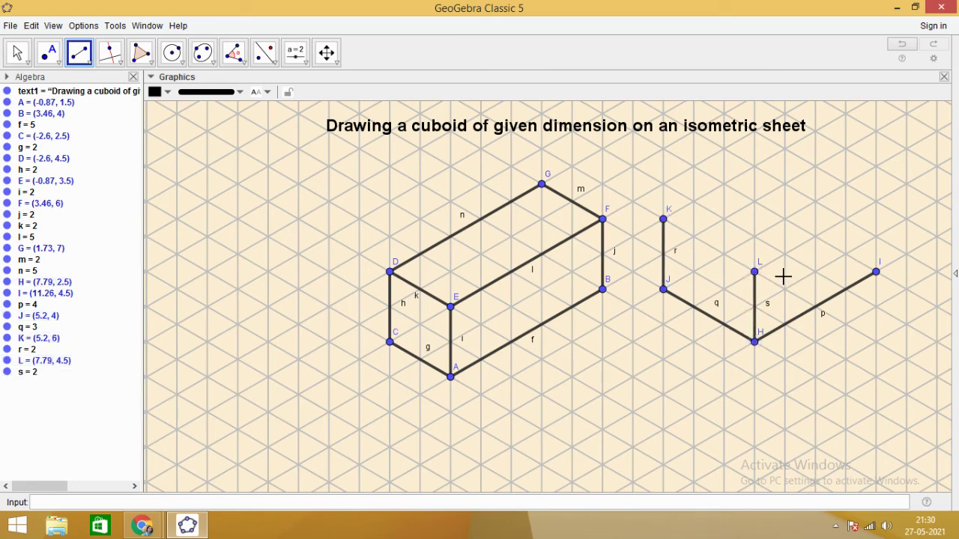
left_click(876, 272)
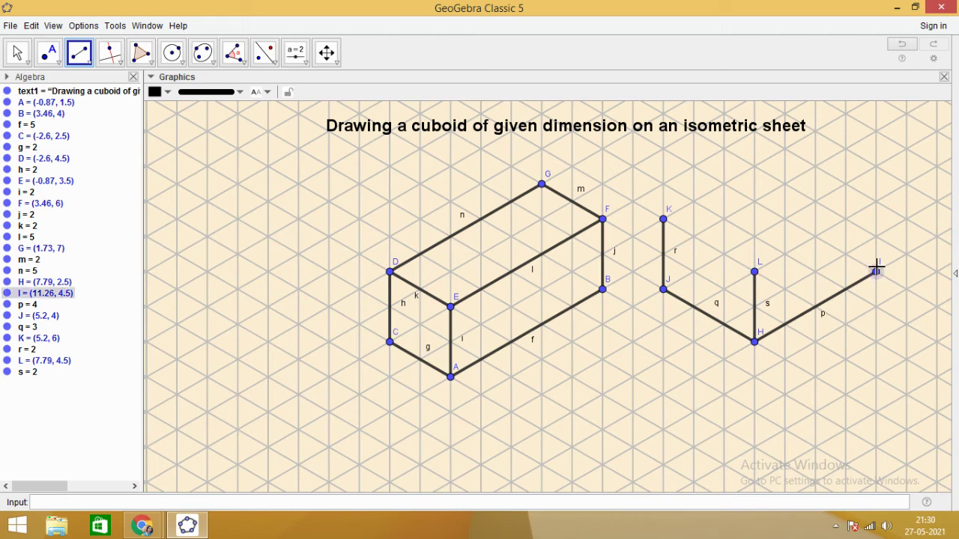
left_click(876, 202)
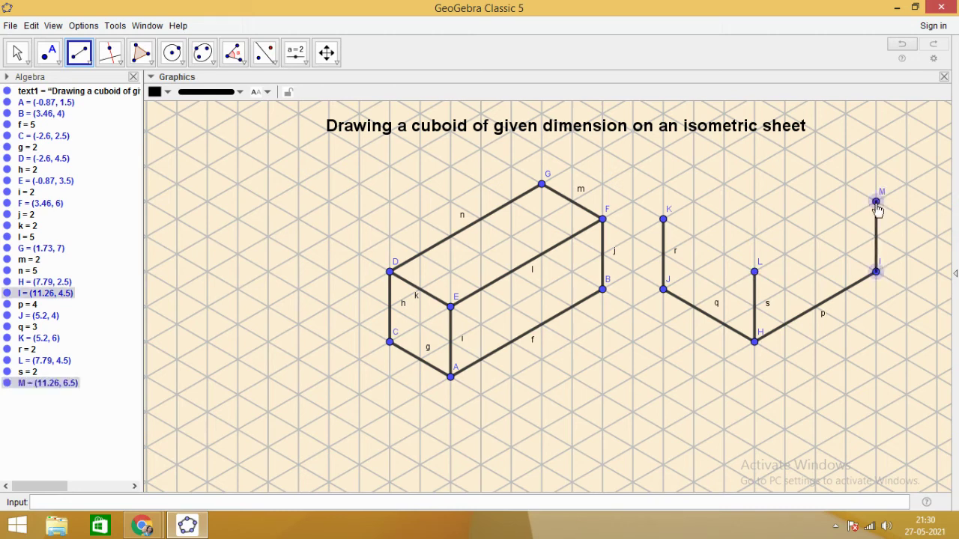
- Draw top edges KL, LM, MN (3 units) and NK to close the second cuboid's top
left_click(663, 219)
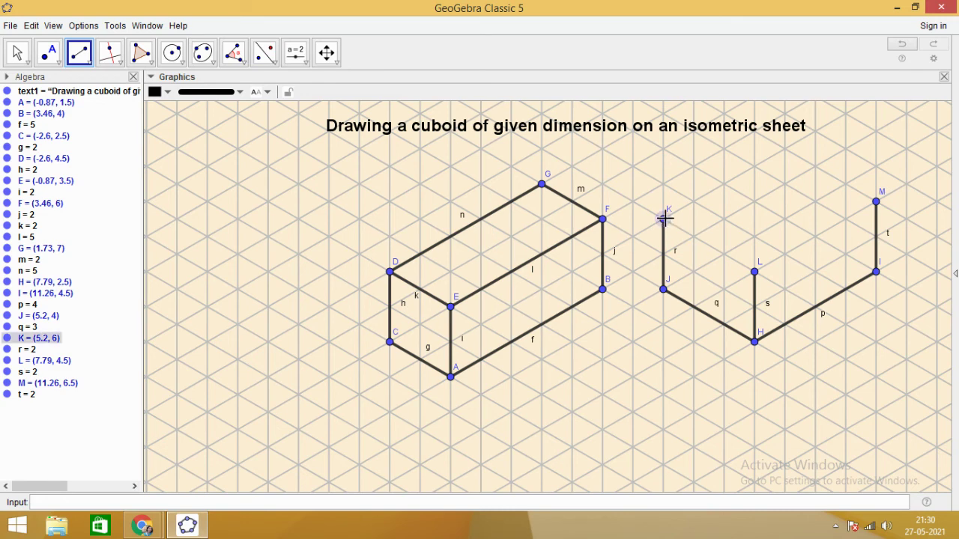
left_click(754, 270)
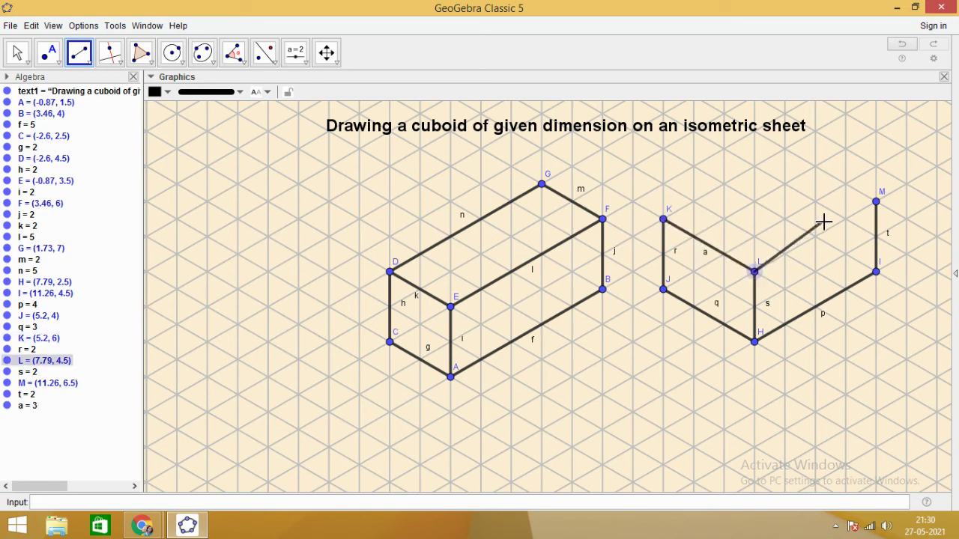
left_click(875, 202)
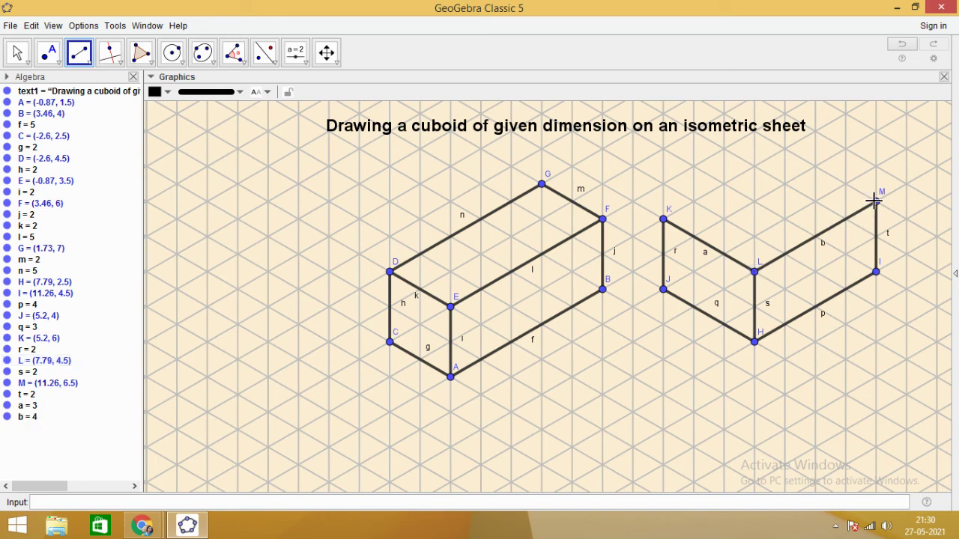
left_click(875, 202)
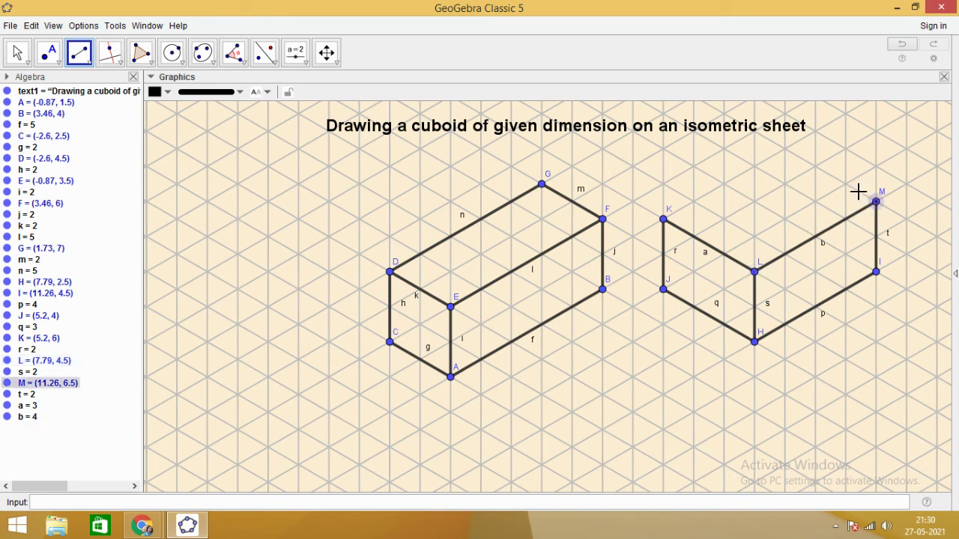
left_click(785, 150)
left_click(785, 150)
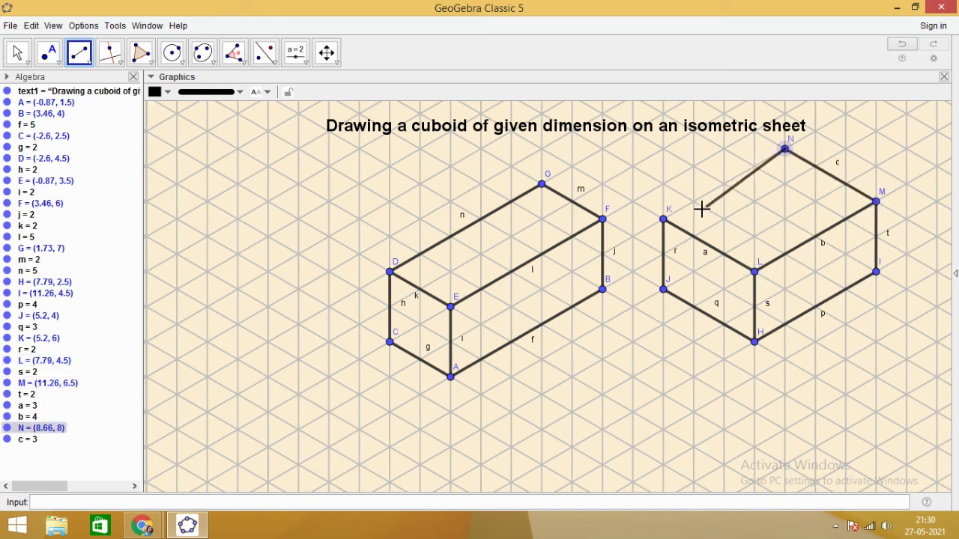
left_click(667, 221)
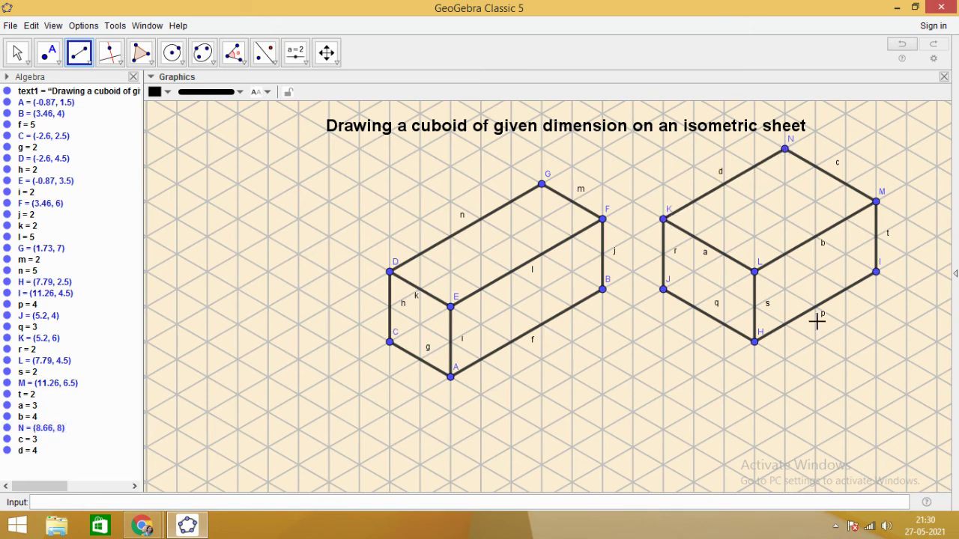